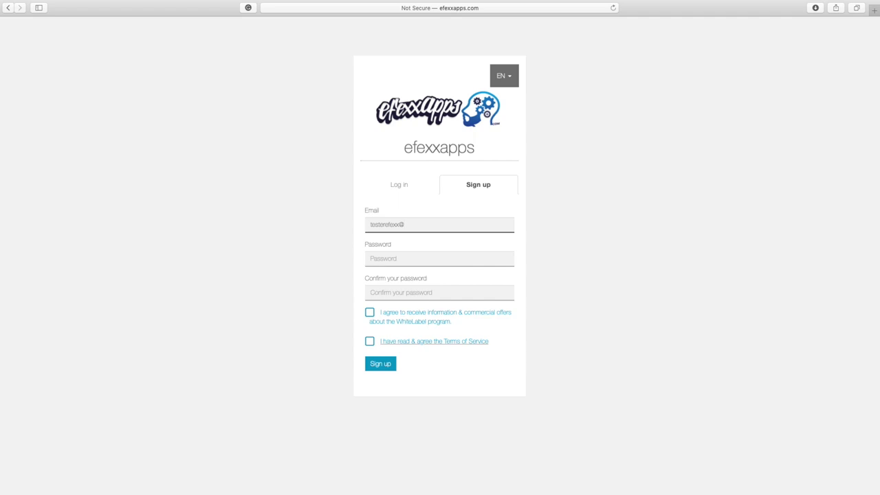
- Finish the e-mail address and enter the account password, declining Safari's suggested strong password
type("icloud.com")
key("Tab")
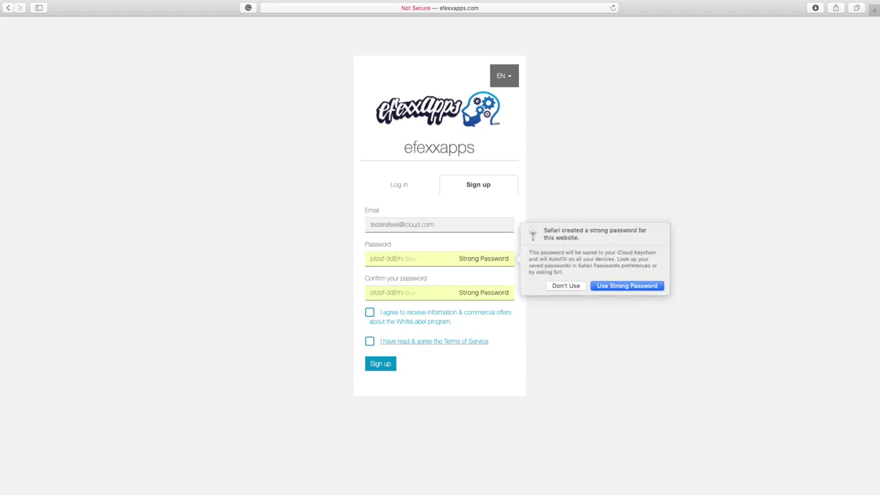
left_click(574, 286)
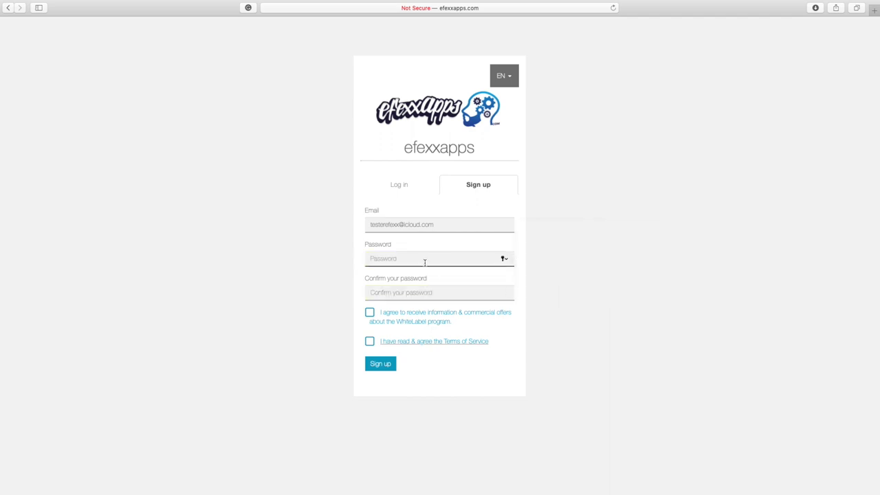
type("12345")
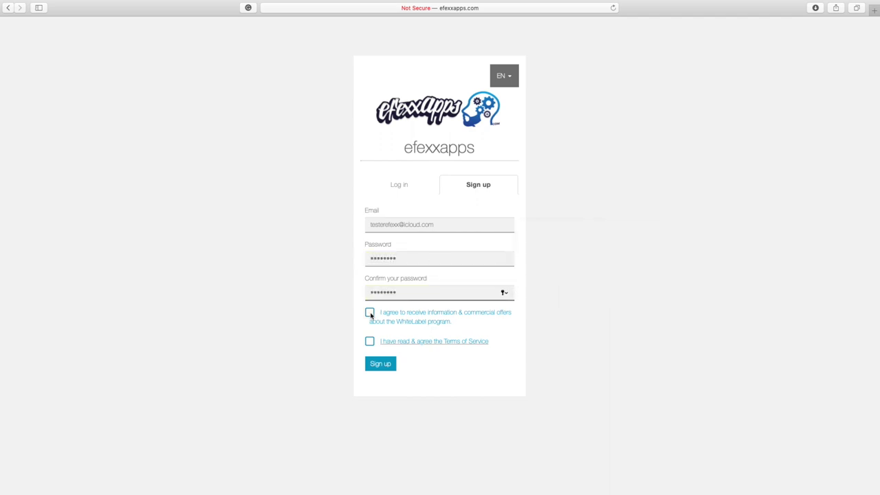
- Accept the marketing-offers and Terms of Service agreements, submit the sign-up, and save the password
left_click(370, 312)
left_click(369, 341)
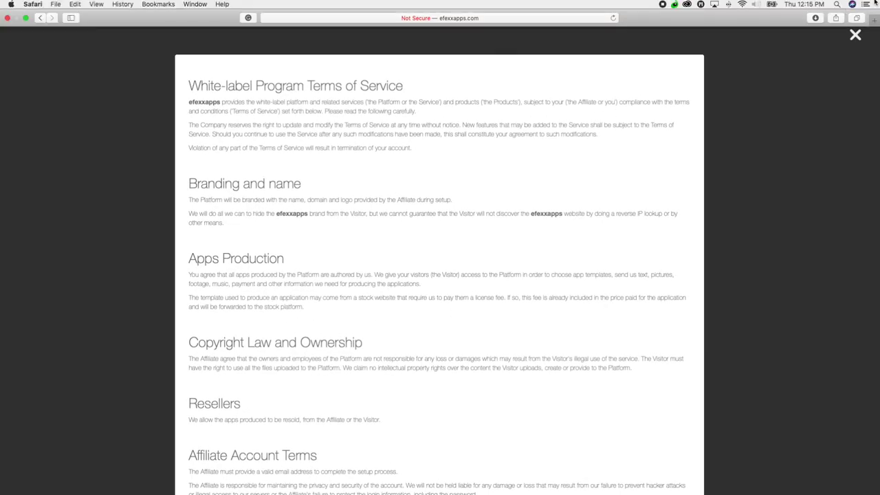
left_click(855, 36)
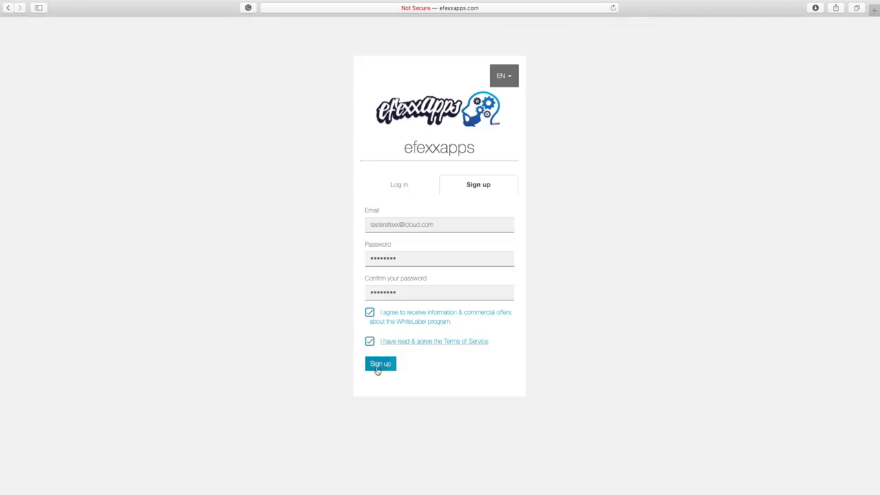
left_click(377, 370)
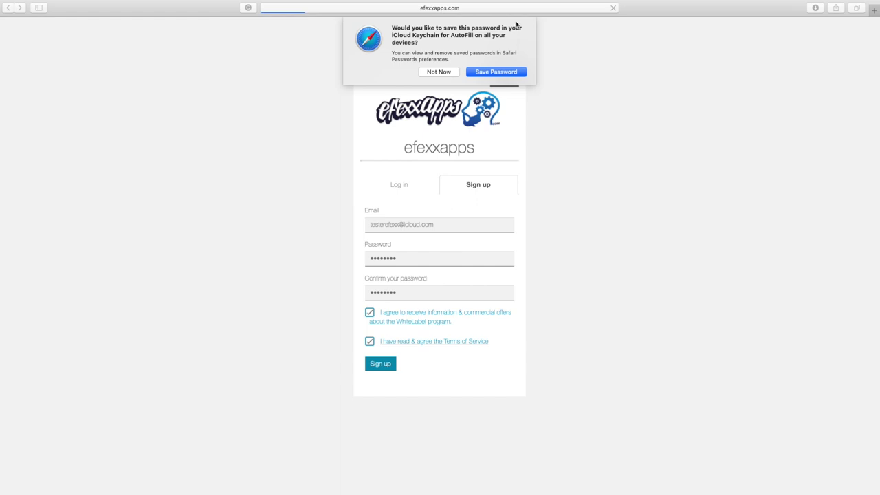
left_click(491, 72)
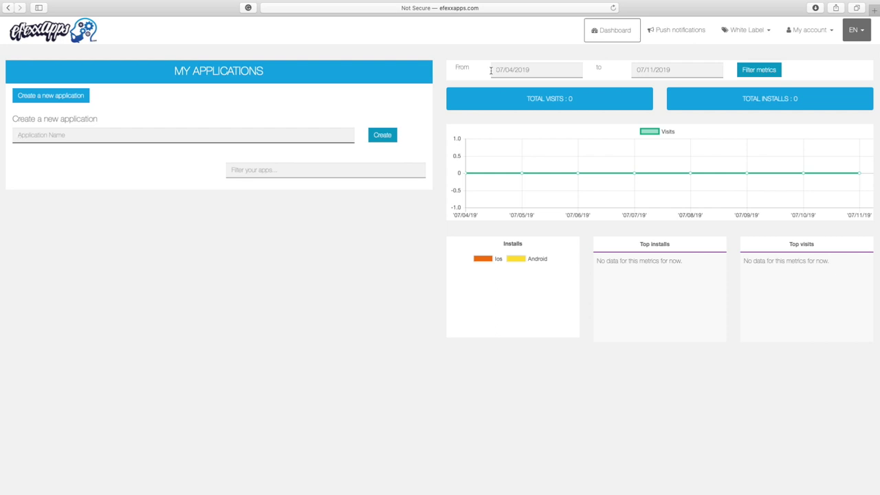
- Enter 'Sharper Image Barbershop' as the new application's name
type("Sharper Image Barbershop")
- Create the Sharper Image Barbershop app with the Blank template, accepting the replaced colors and background
left_click(382, 138)
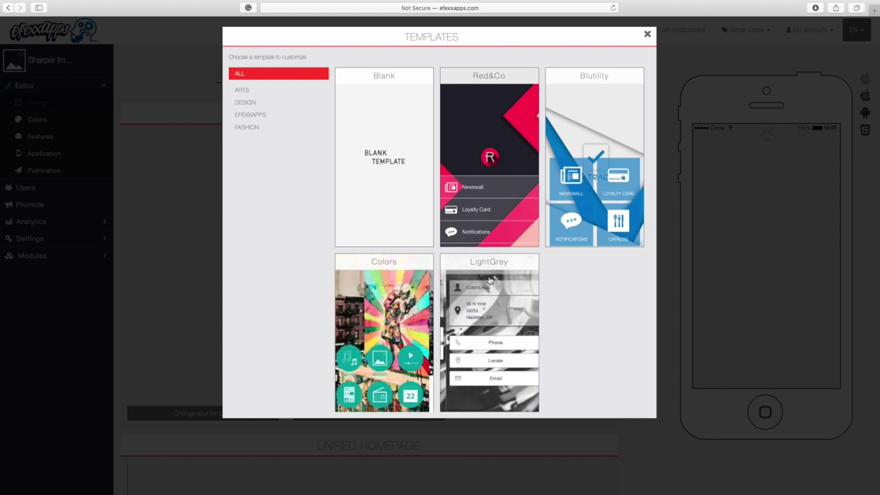
left_click(388, 144)
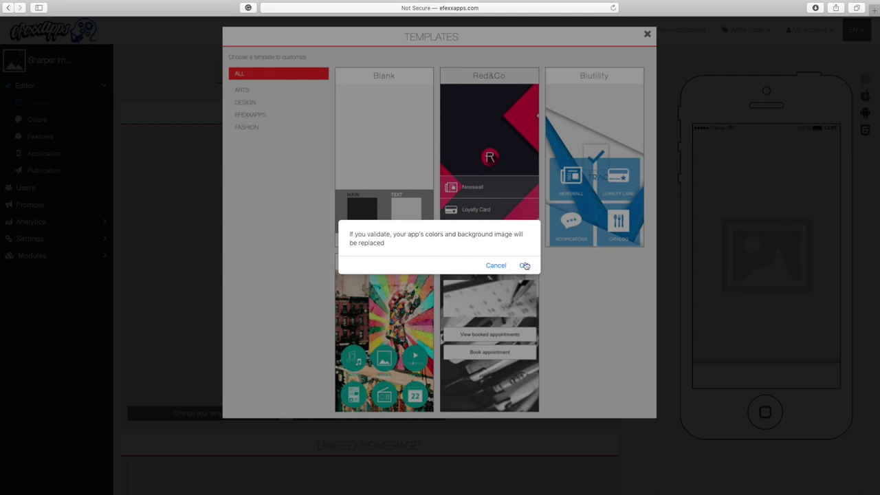
left_click(524, 265)
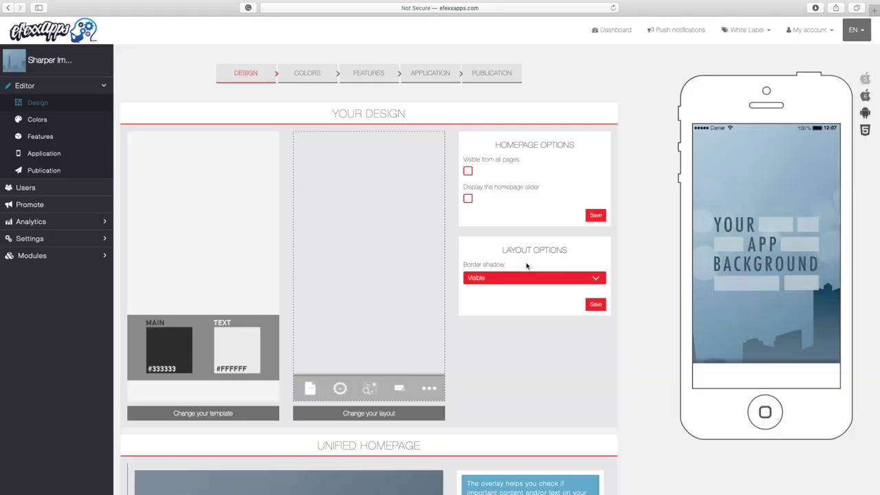
- Browse the Choose Your Layout grid and apply Layout 1 to the app
left_click(365, 415)
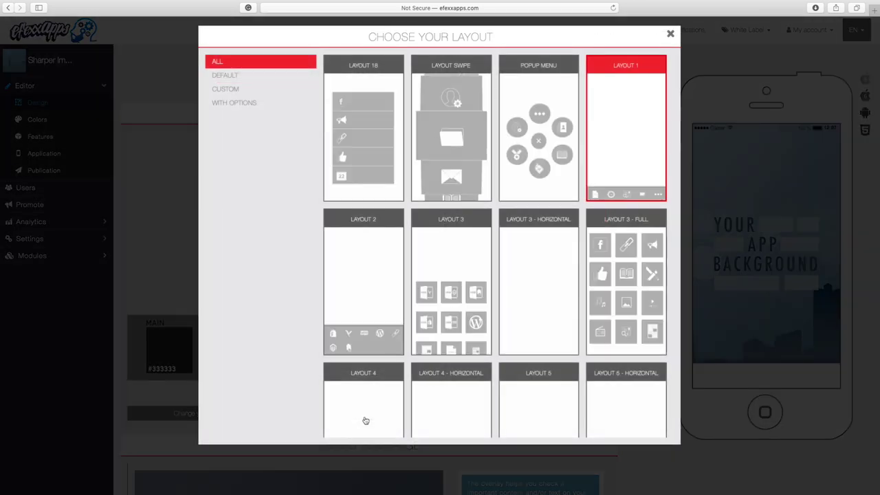
scroll(433, 329, "down", 5)
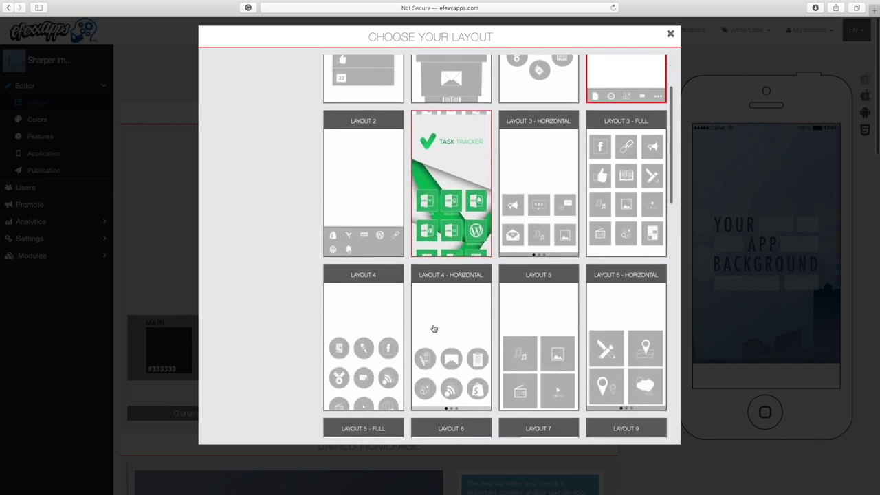
scroll(433, 328, "down", 5)
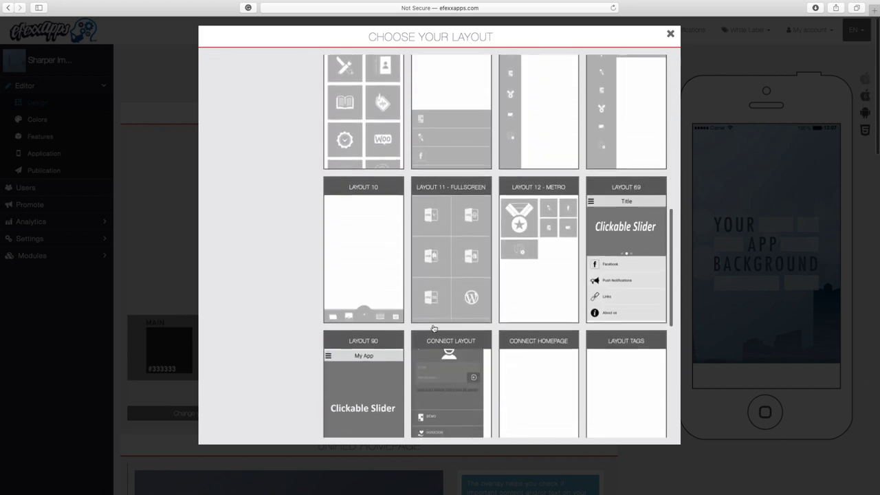
scroll(434, 329, "down", 3)
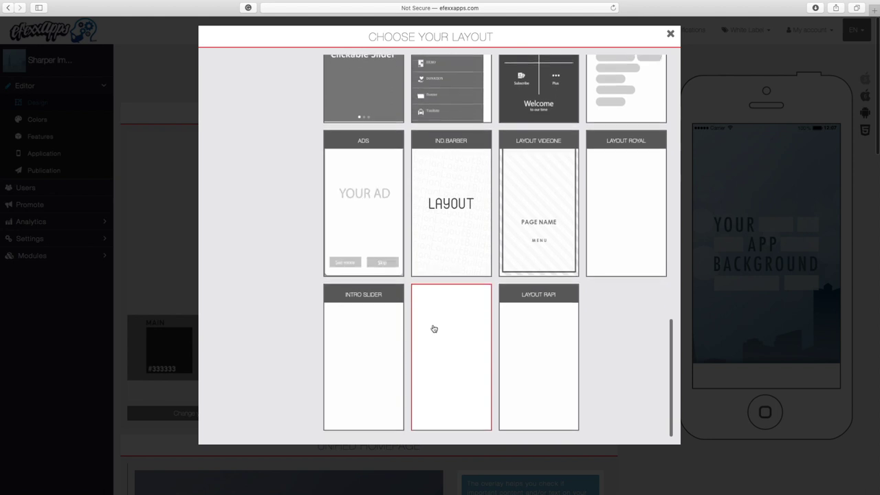
scroll(432, 329, "up", 3)
scroll(435, 332, "up", 15)
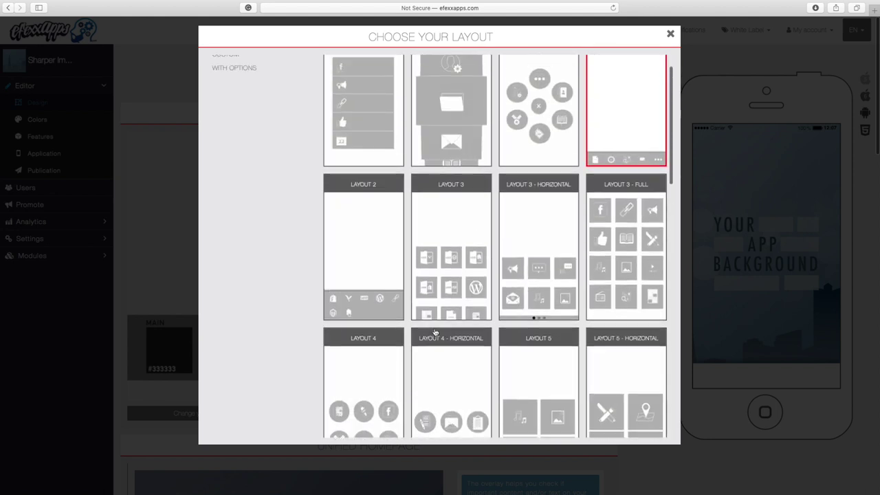
left_click(630, 157)
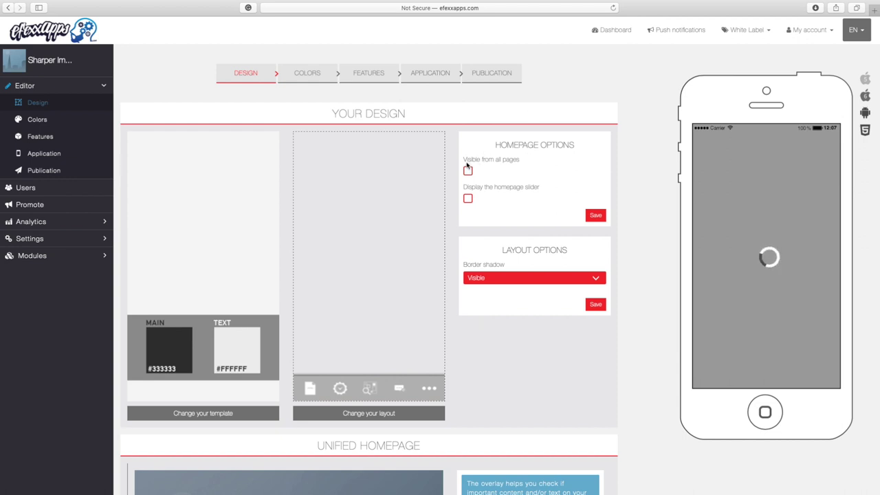
- Enable 'Visible from all pages' under Homepage Options and save it
left_click_drag(464, 159, 523, 156)
left_click(467, 171)
left_click(596, 217)
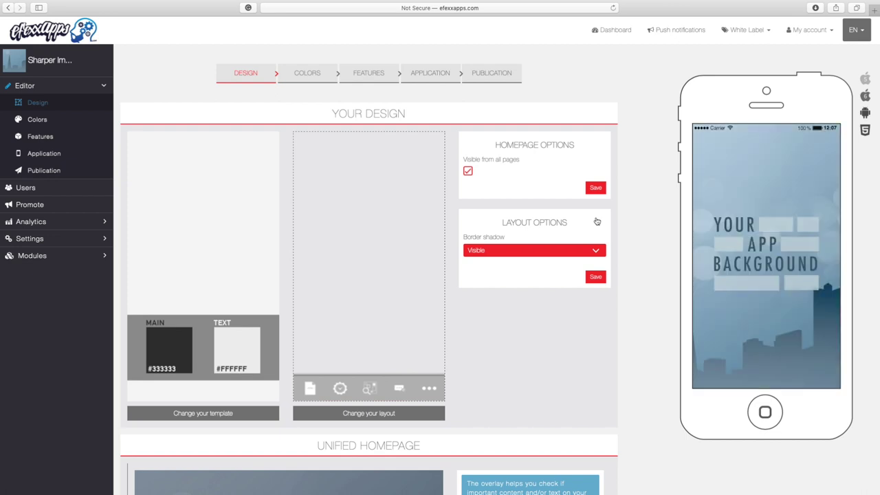
- Dismiss the blue safe-zone overlay notice on the Unified Homepage section
scroll(509, 358, "down", 5)
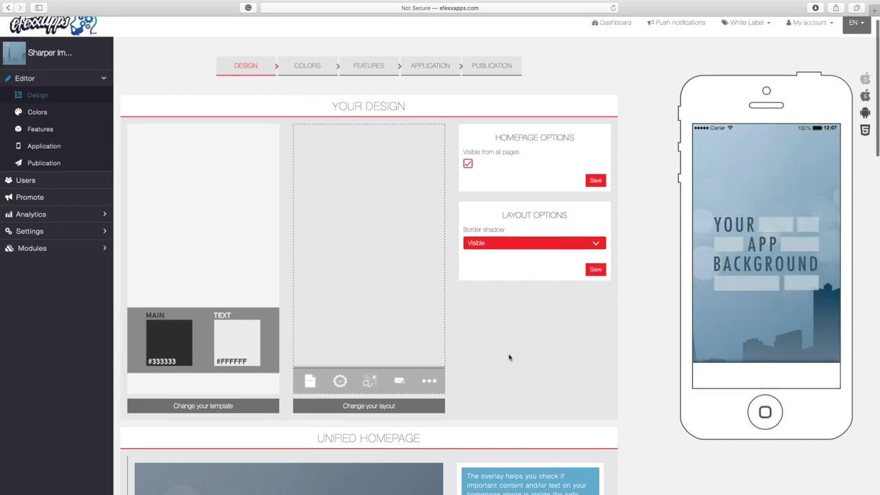
scroll(510, 356, "down", 1)
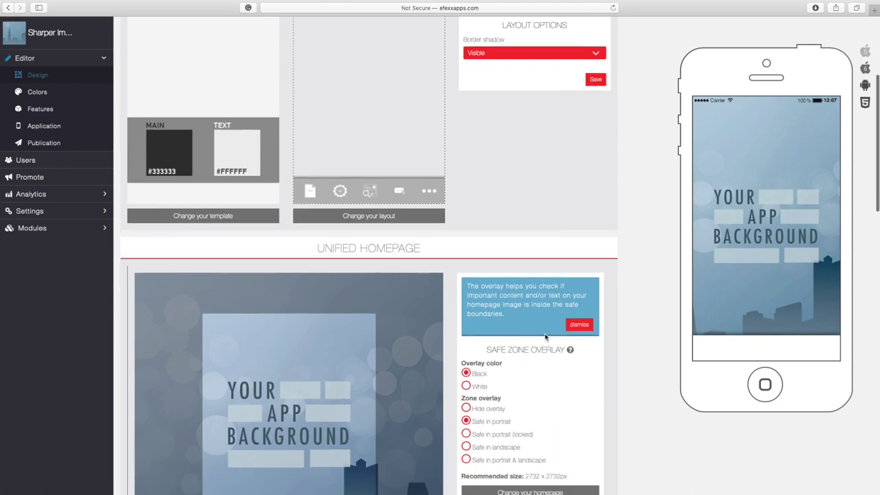
left_click(580, 325)
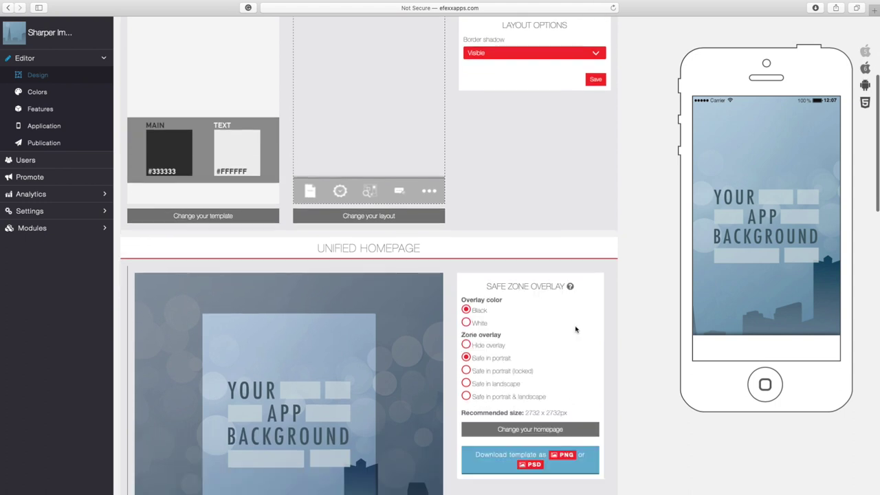
- Download the unified homepage template as a PSD file
scroll(576, 330, "down", 4)
scroll(576, 330, "down", 1)
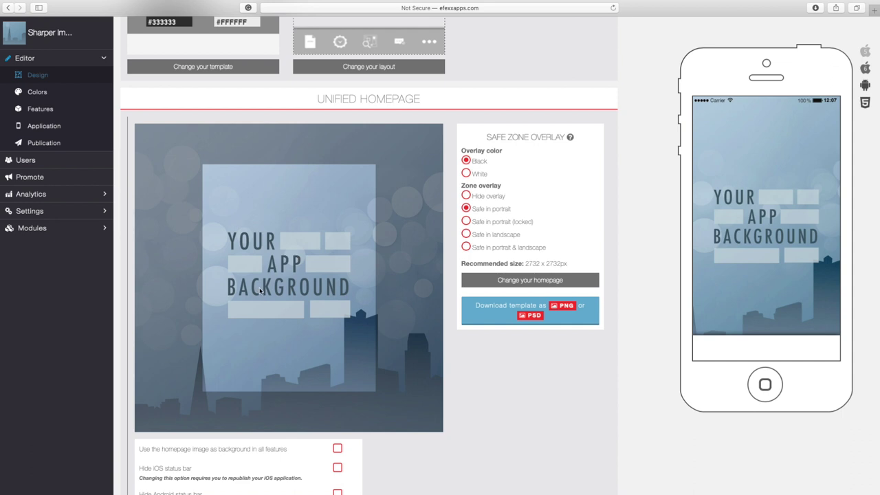
scroll(495, 322, "down", 1)
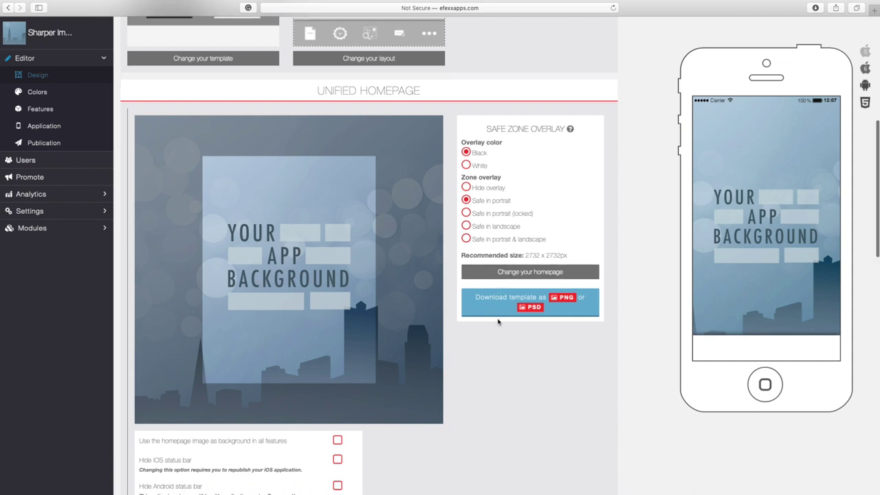
left_click(475, 297)
left_click_drag(475, 297, 547, 292)
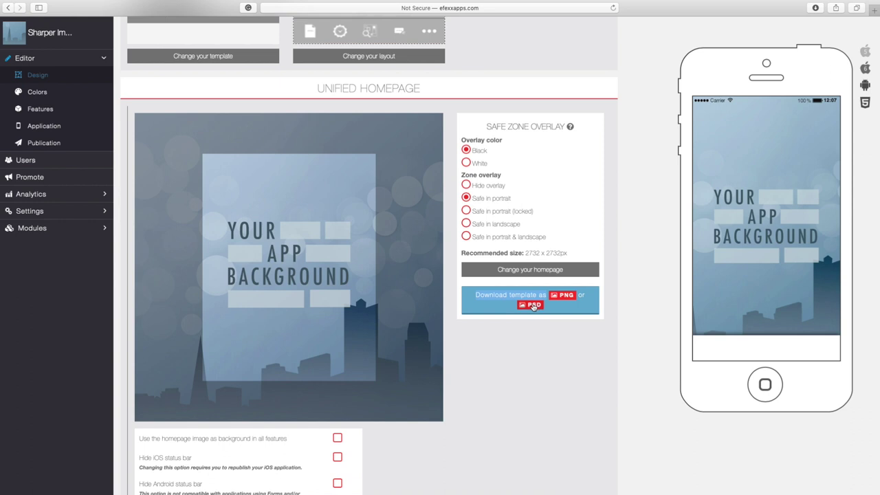
left_click(534, 306)
- Open template-unified-5.psd in Photoshop from Safari's downloads, then browse Downloads for app background.png
left_click(816, 7)
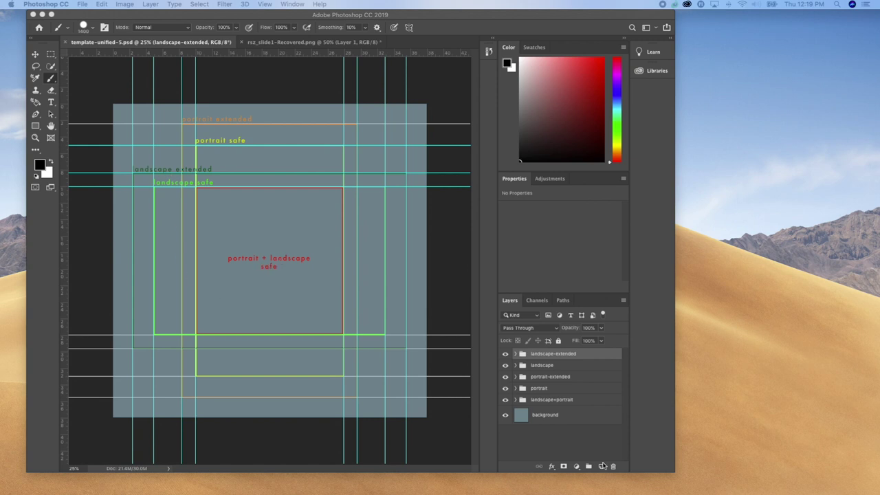
mouse_move(660, 474)
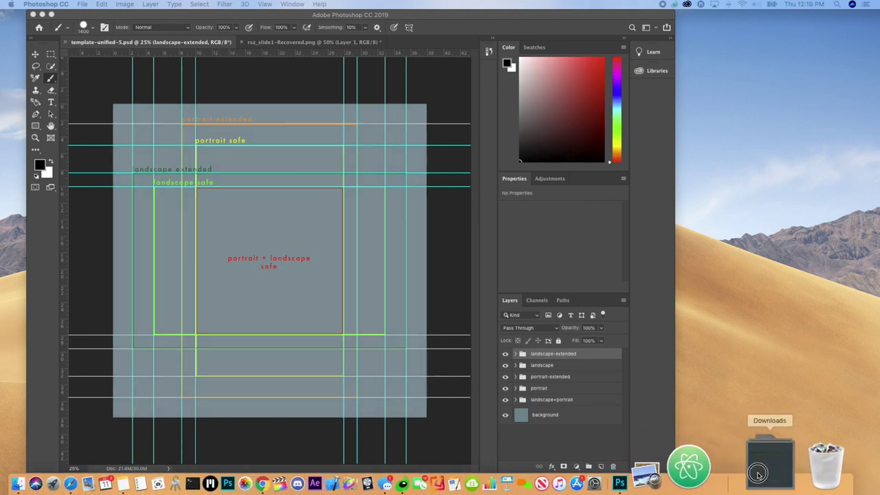
left_click(759, 475)
scroll(571, 341, "down", 1)
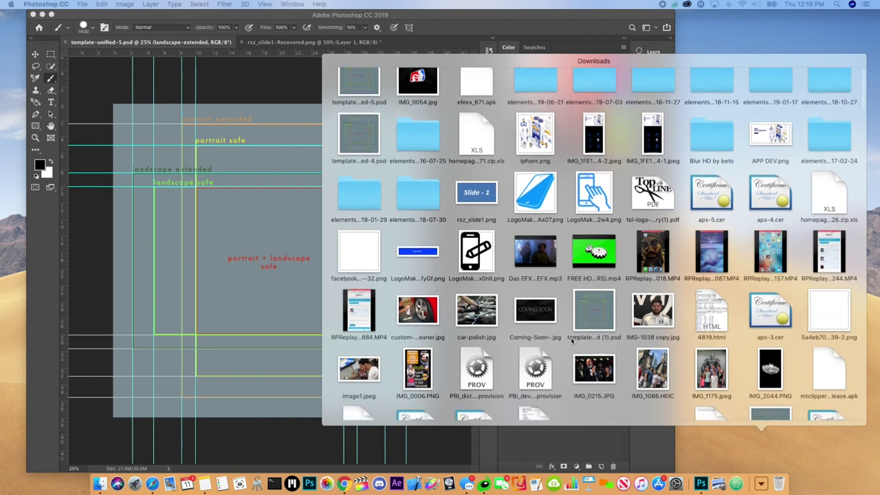
scroll(571, 341, "down", 5)
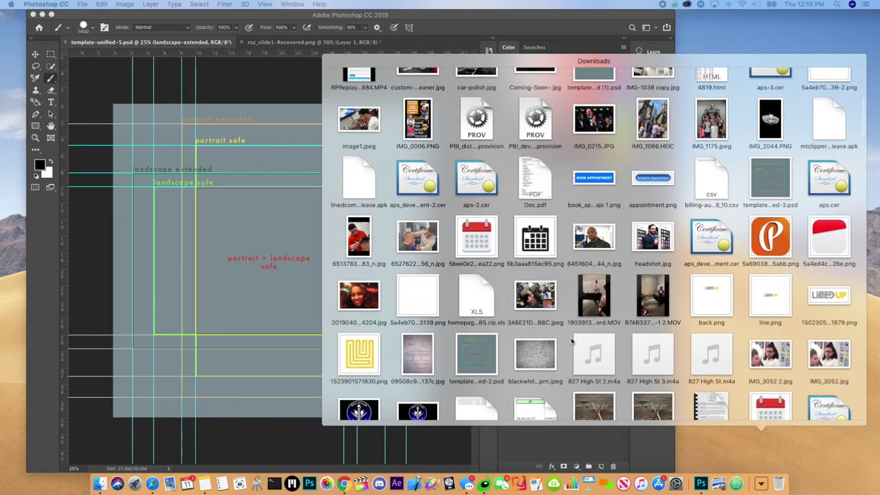
scroll(571, 340, "down", 5)
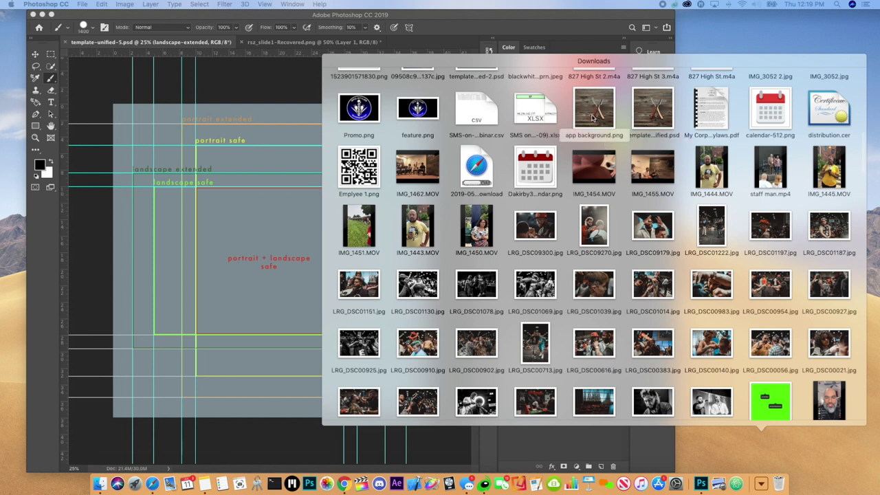
- Place app background.png onto the template canvas as a smart object
left_click_drag(593, 118, 288, 286)
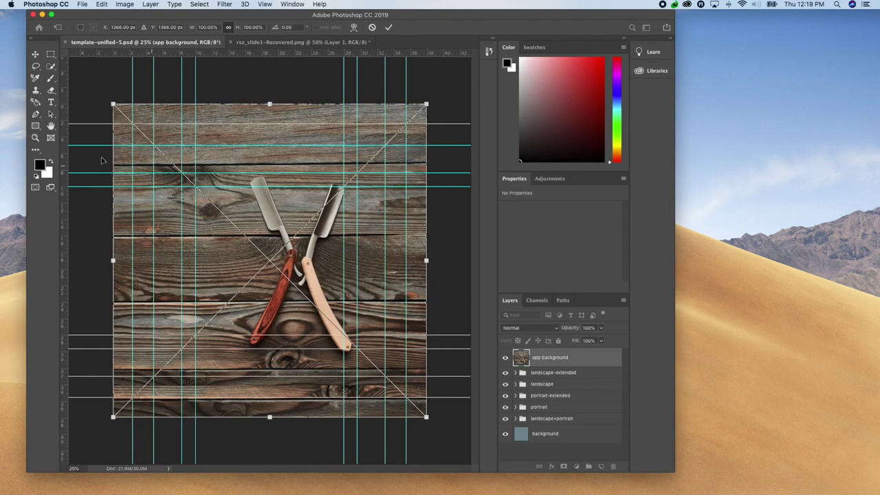
left_click_drag(113, 105, 191, 181)
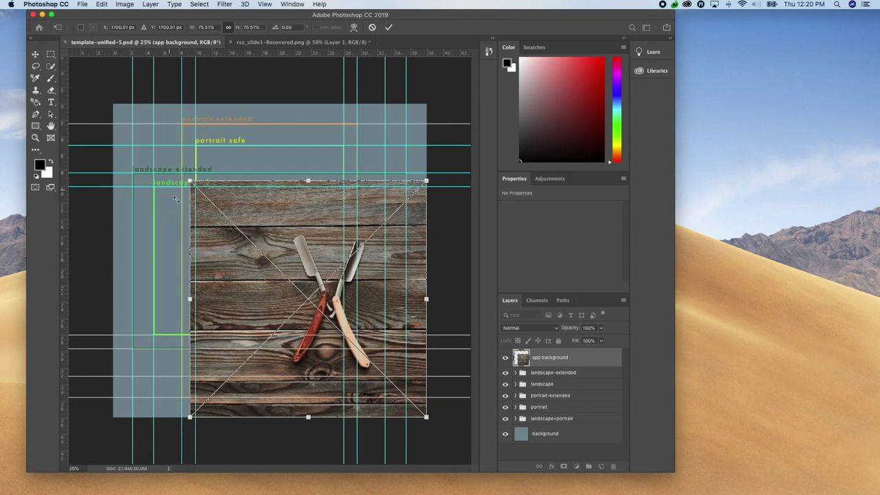
left_click_drag(309, 256, 269, 229)
key("Return")
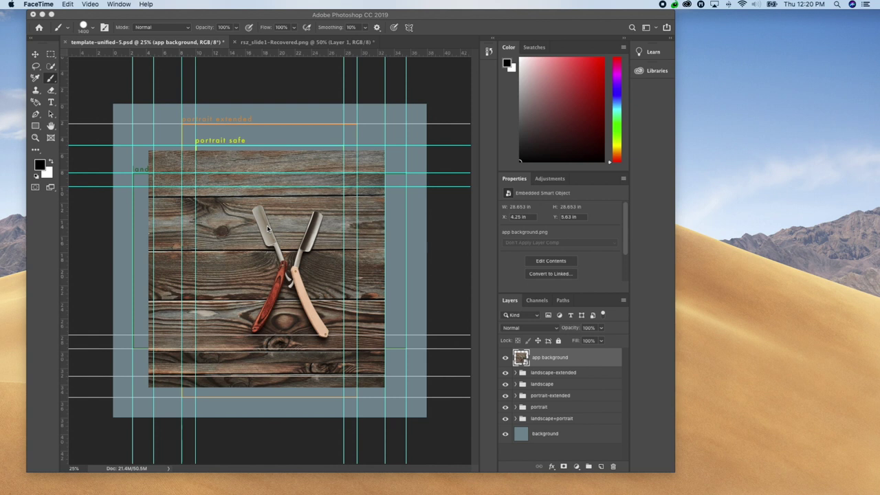
- Free Transform the razor photo until it fills the whole square canvas, then commit
left_click(268, 229)
key("super+t")
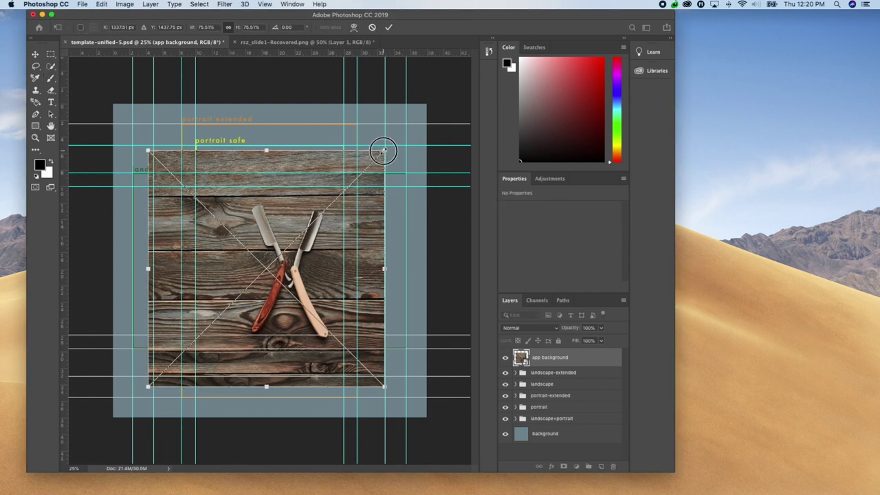
left_click_drag(383, 150, 425, 109)
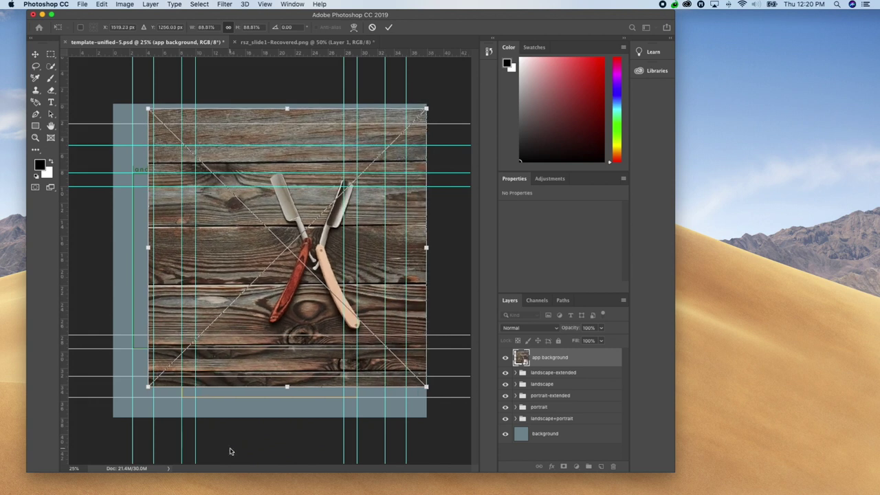
left_click_drag(148, 387, 118, 416)
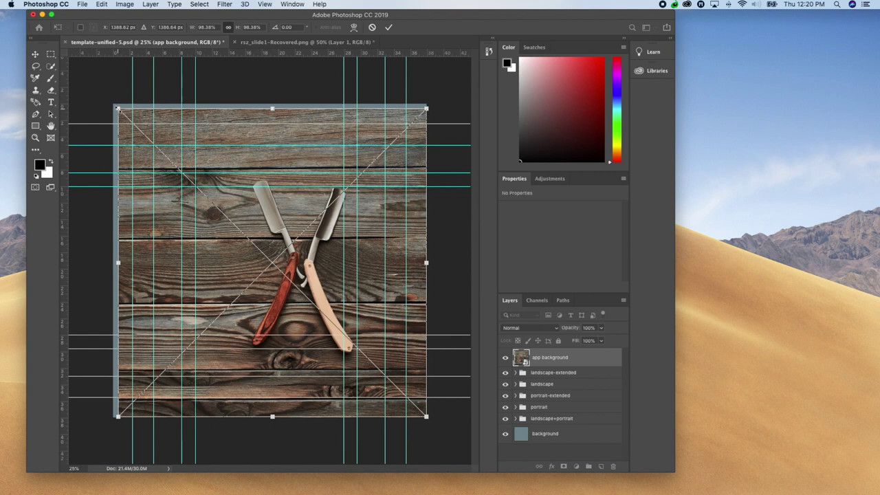
left_click_drag(118, 109, 112, 105)
left_click(426, 417)
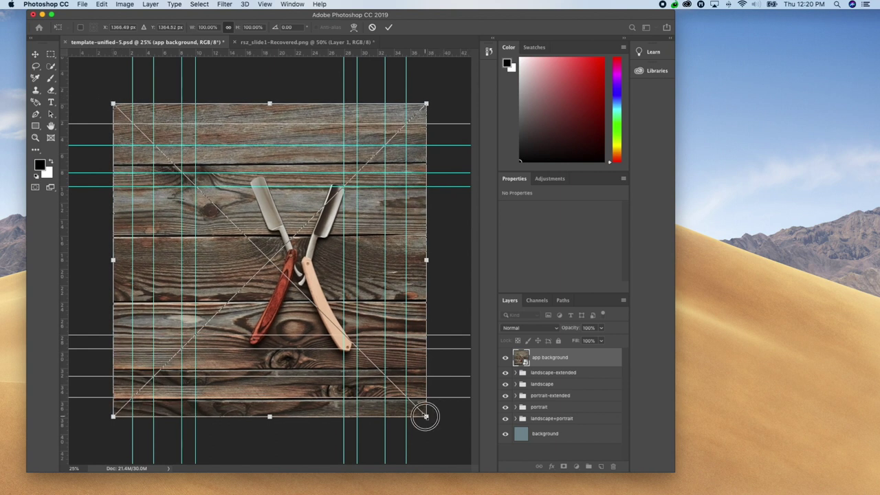
left_click(427, 104)
key("Return")
key("b")
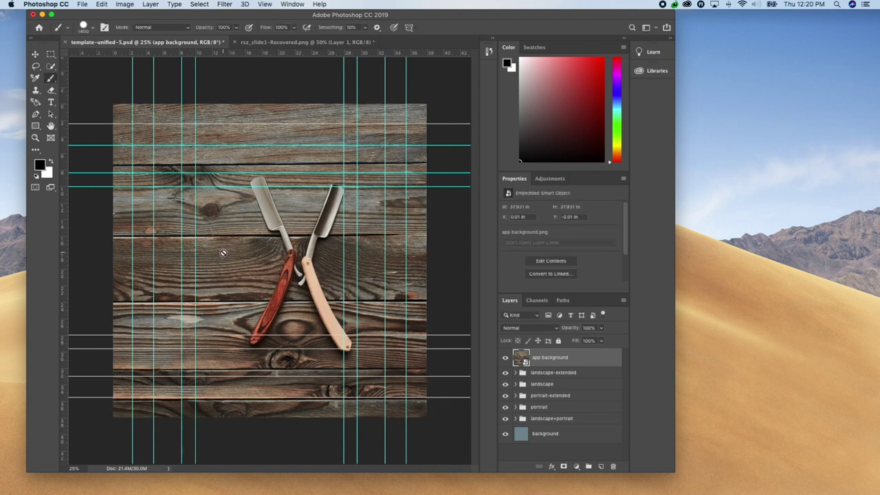
- Save the canvas to the Desktop as background.png with default PNG options
left_click(82, 5)
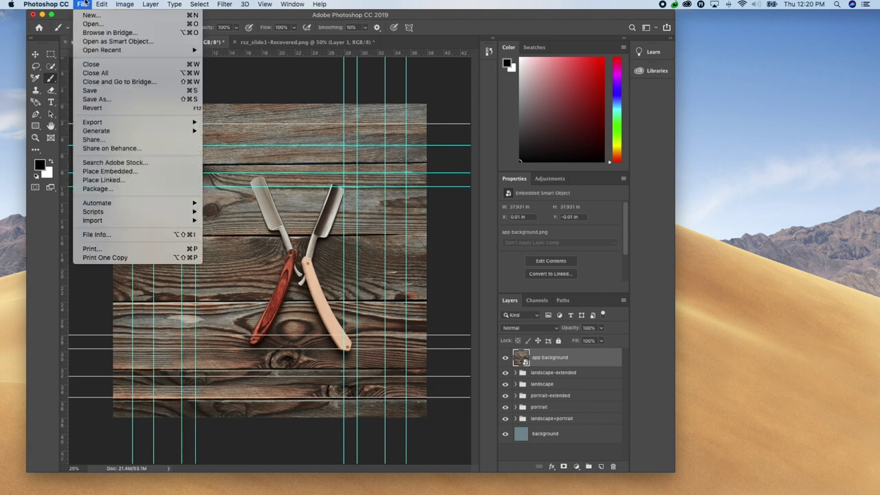
left_click(103, 100)
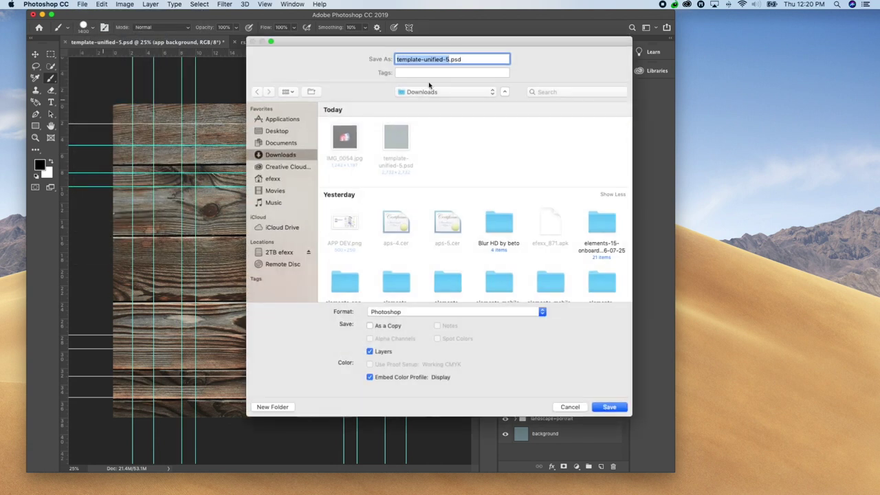
left_click(294, 133)
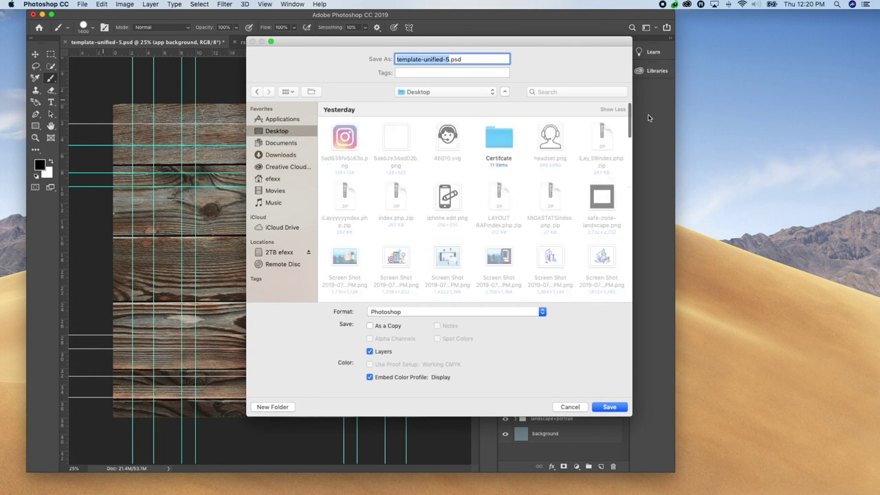
type("back")
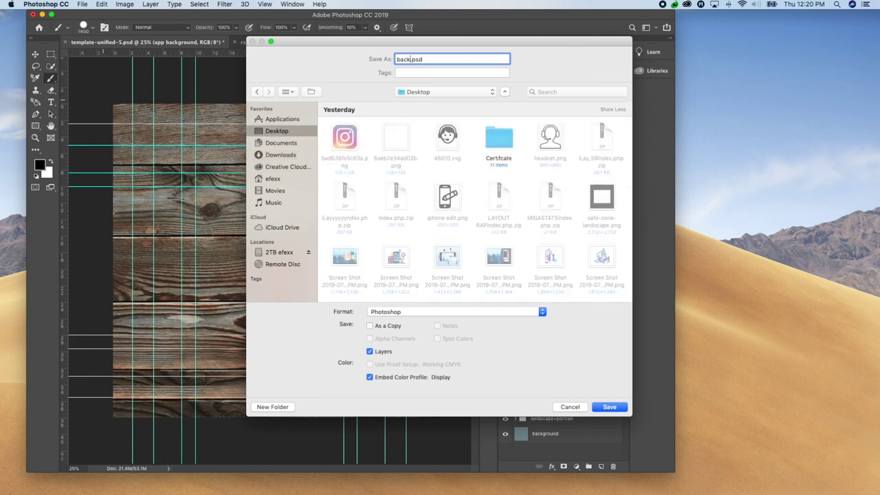
type("grou")
key("BackSpace")
key("BackSpace")
type("round")
left_click(422, 315)
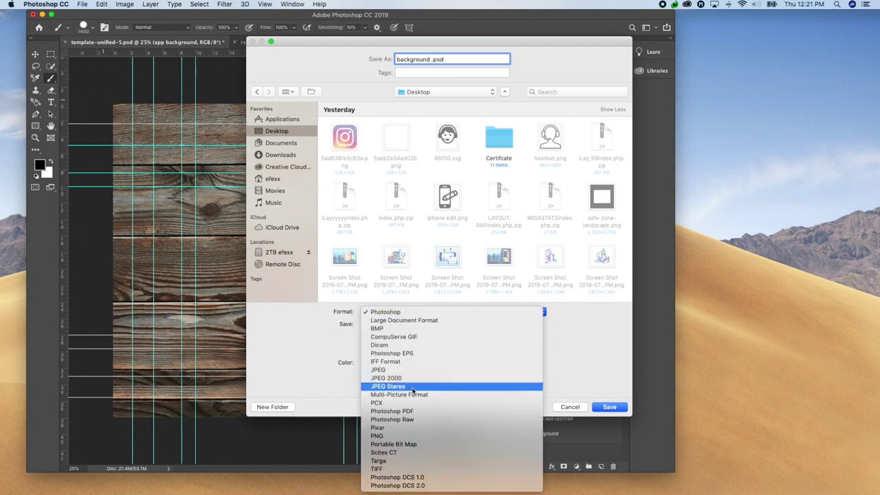
left_click(395, 436)
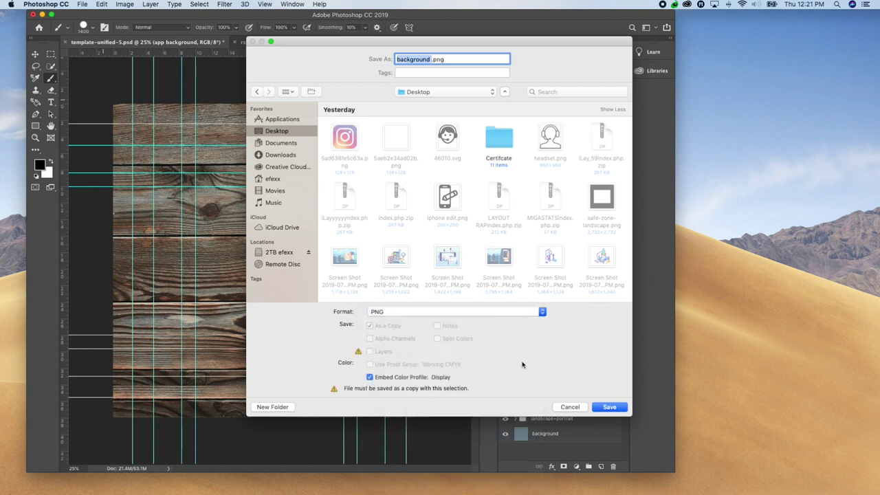
left_click(608, 408)
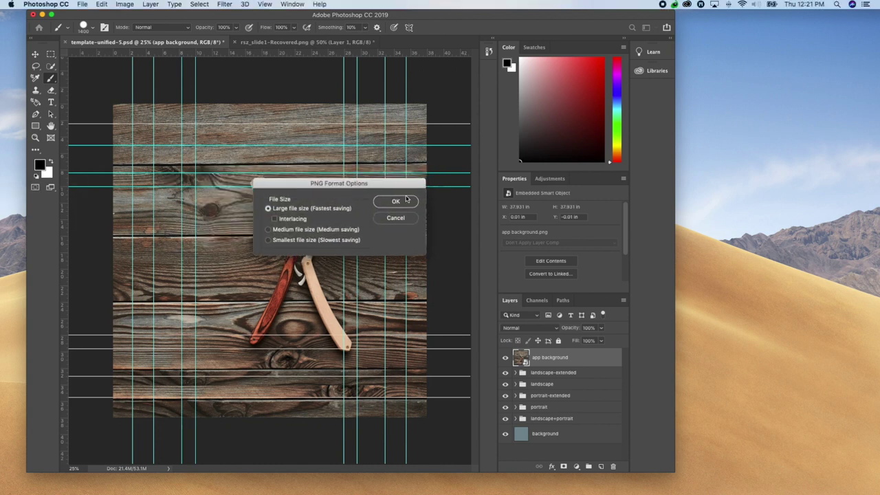
left_click(396, 203)
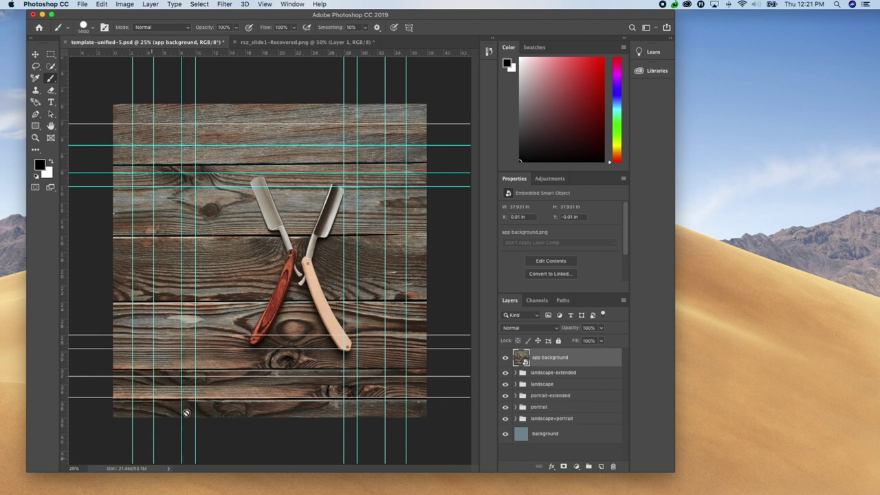
- Upload background.png from the Desktop as the homepage image and accept the resize
key("ctrl+Left")
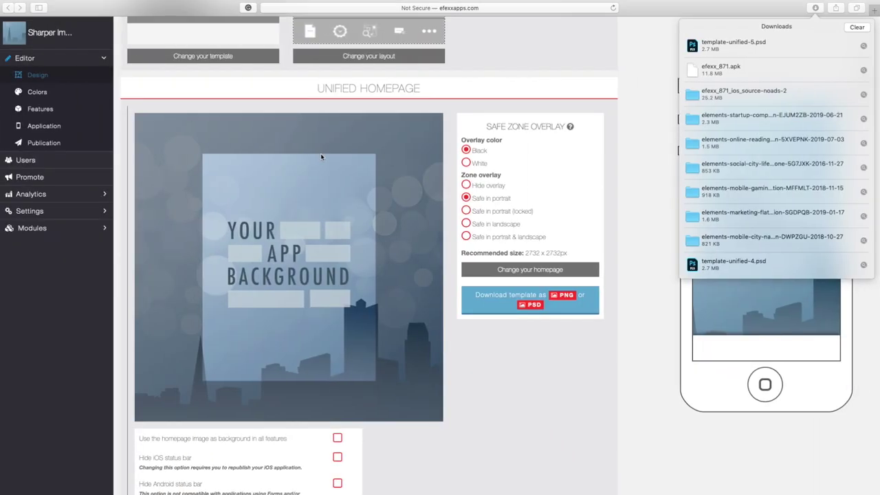
left_click(511, 273)
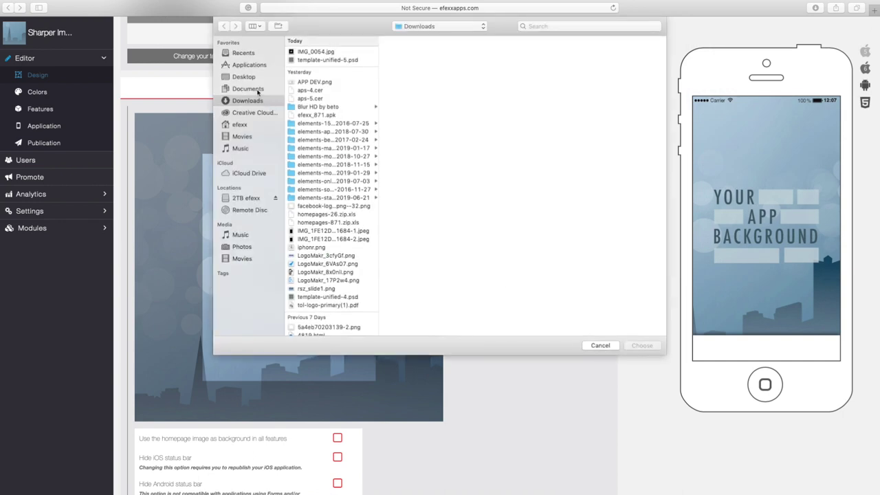
left_click(252, 79)
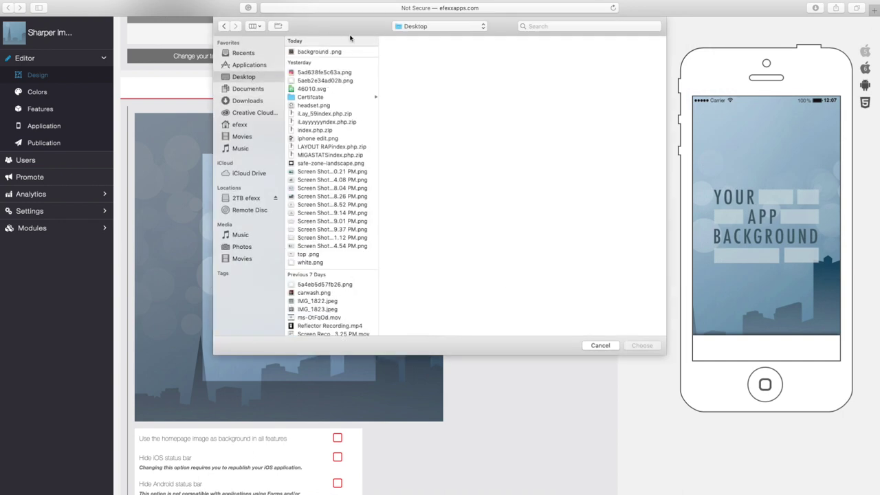
left_click(357, 52)
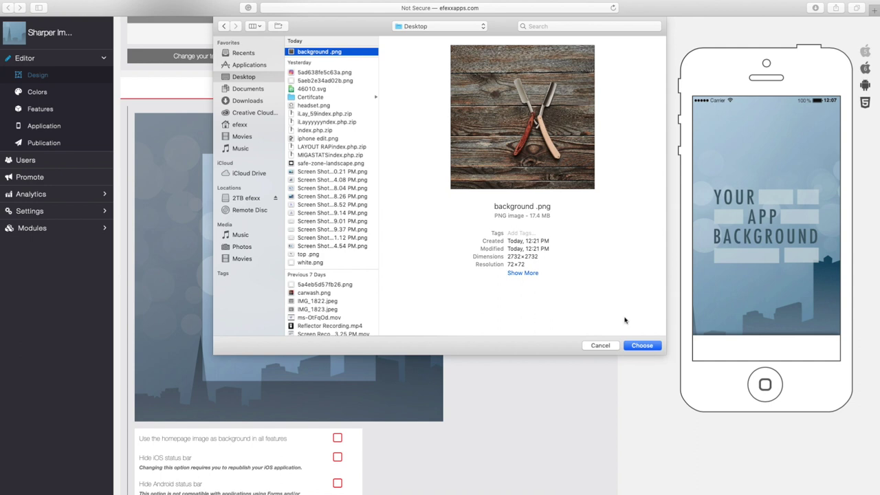
left_click(638, 348)
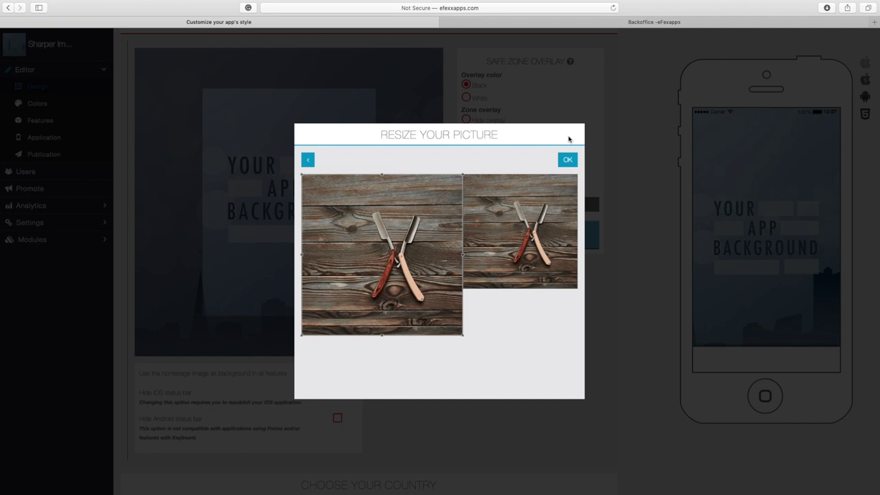
left_click(567, 161)
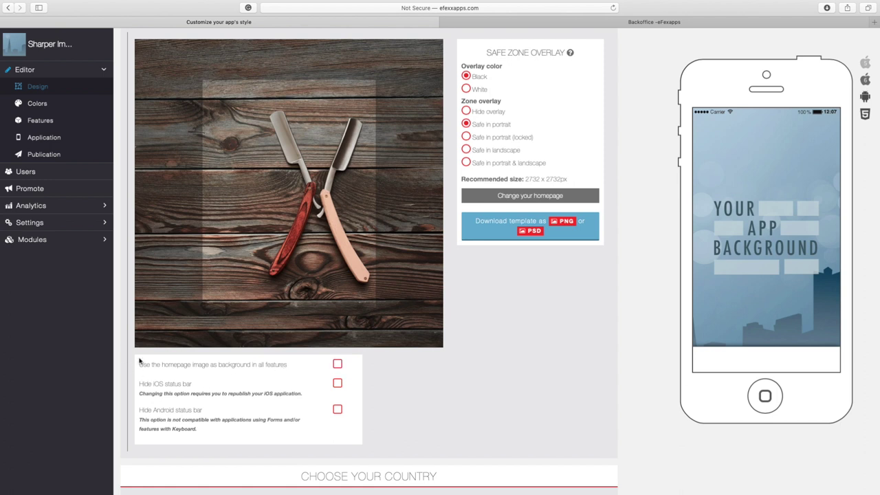
- Turn on the 'Use the homepage image as background in all features' option below the homepage image
left_click_drag(138, 365, 294, 365)
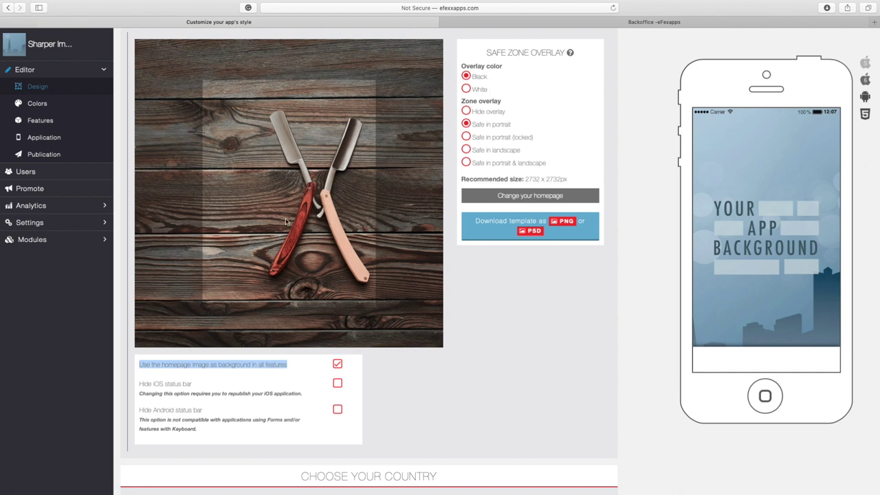
scroll(481, 298, "up", 2)
scroll(306, 218, "down", 5)
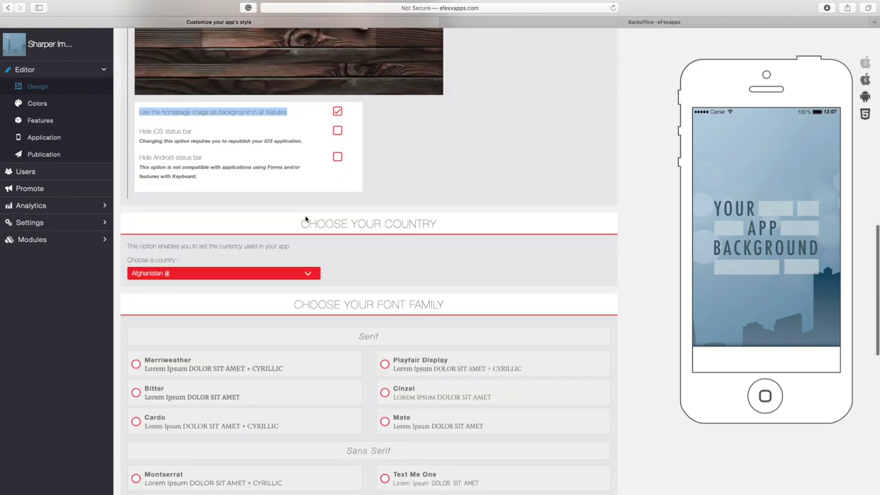
- Choose United States ($) in the Choose a country dropdown, setting the currency to US dollars
left_click(293, 275)
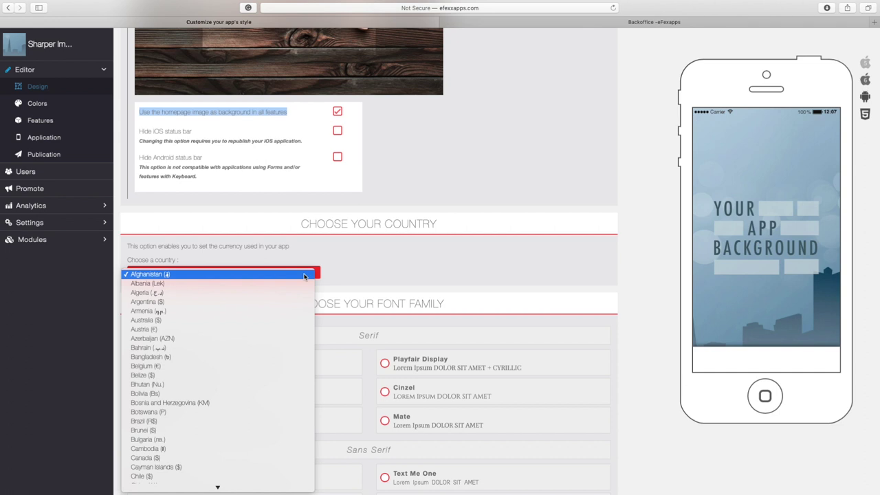
type("United States ($")
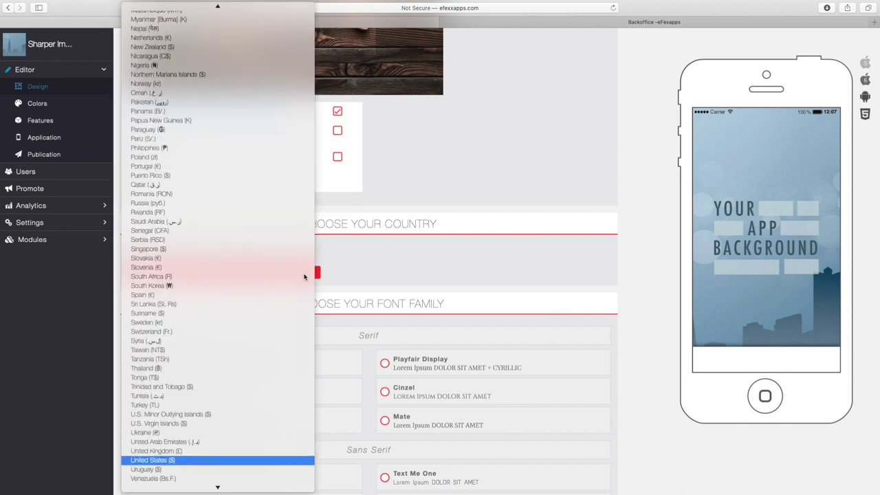
key("Return")
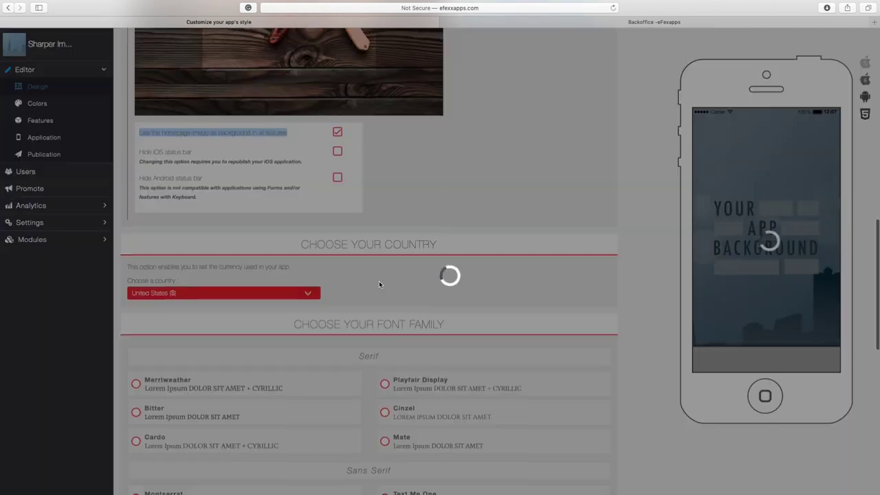
scroll(379, 283, "down", 5)
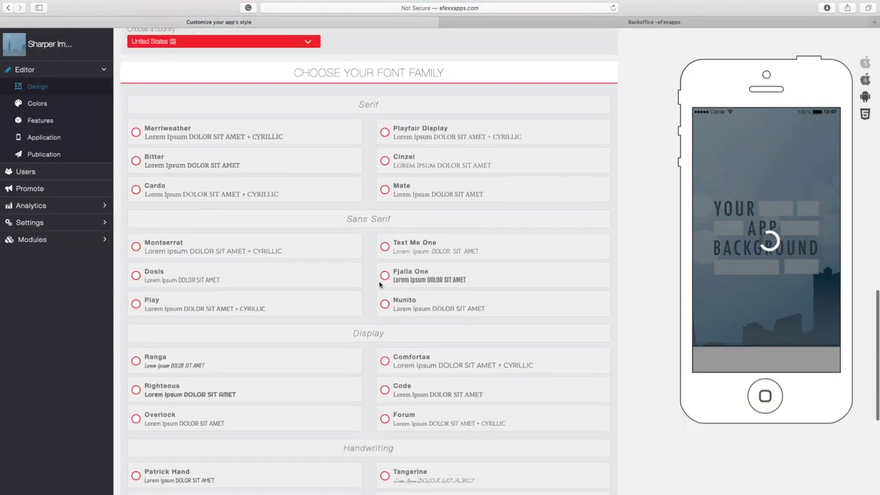
scroll(379, 283, "down", 3)
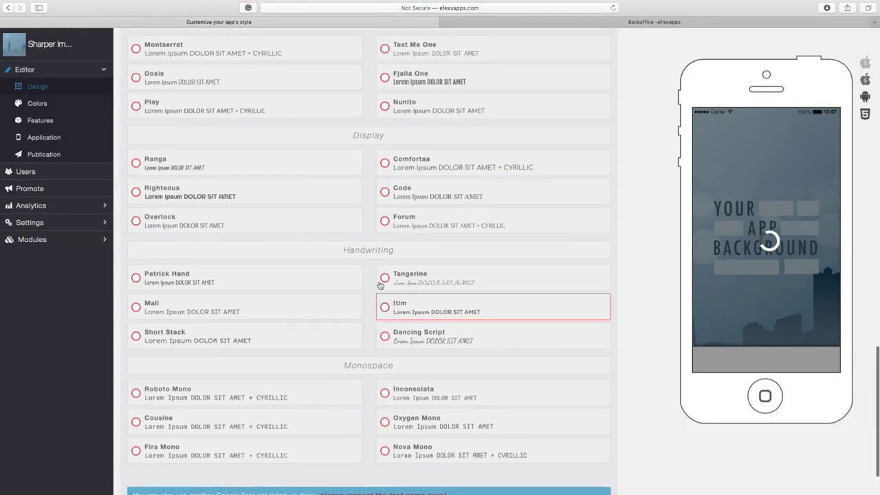
scroll(379, 283, "up", 20)
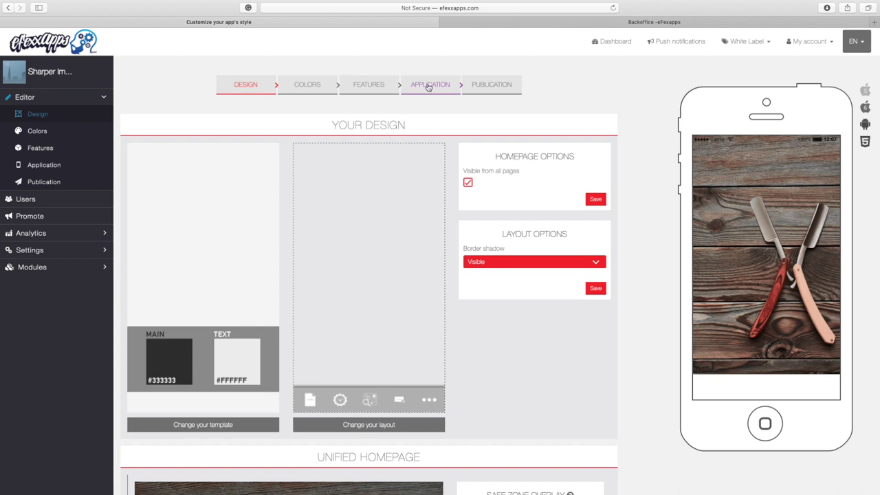
- In the APPLICATION step, upload IMG_0054.jpg from Downloads as the 256 x 256 application icon
left_click(427, 91)
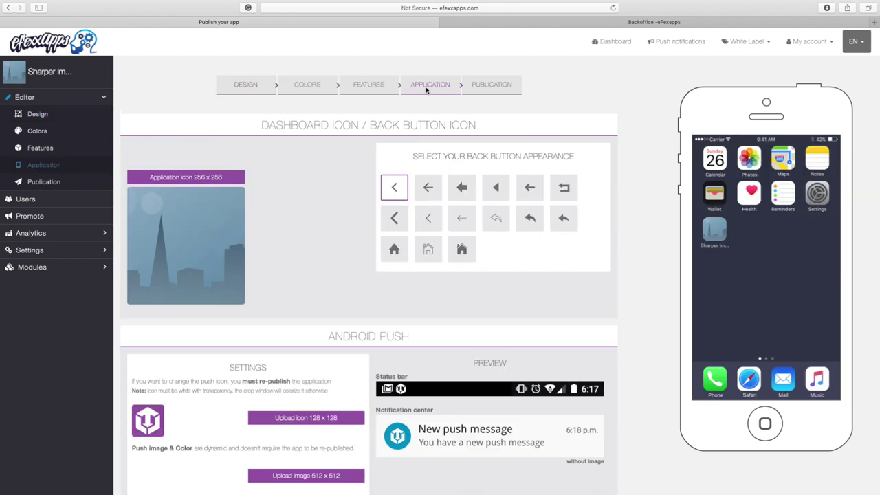
scroll(275, 240, "down", 1)
scroll(275, 240, "up", 1)
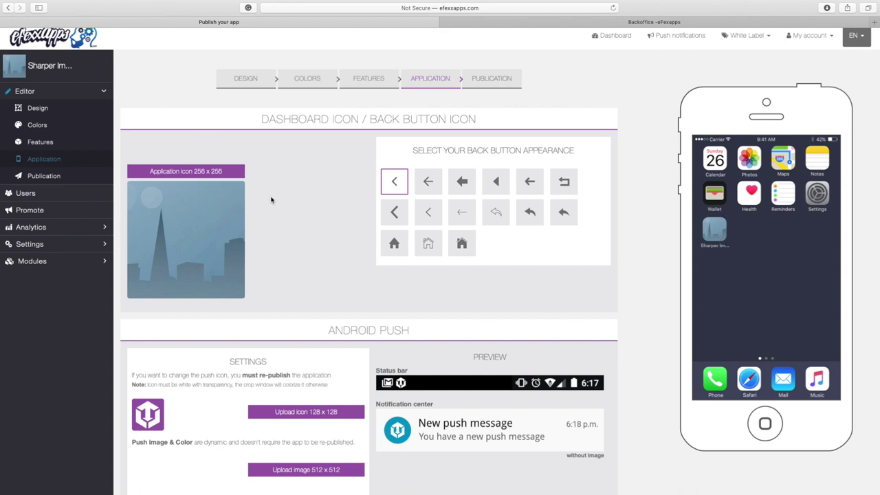
left_click(187, 173)
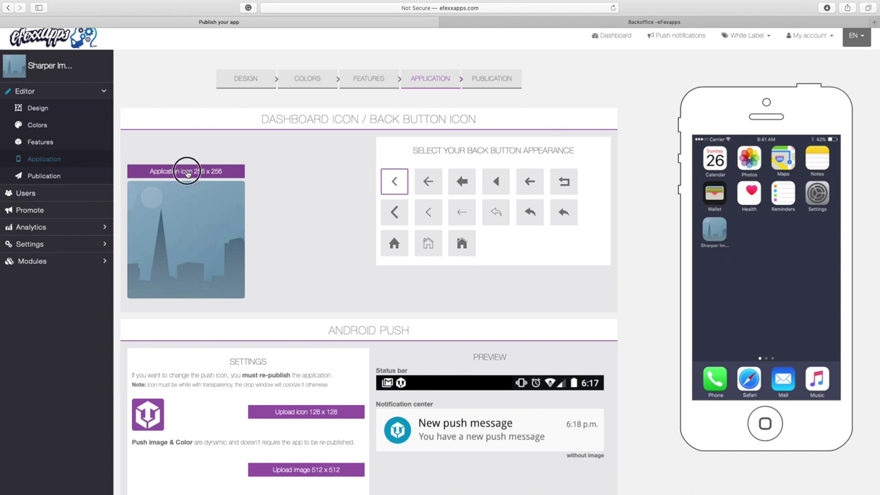
left_click(303, 80)
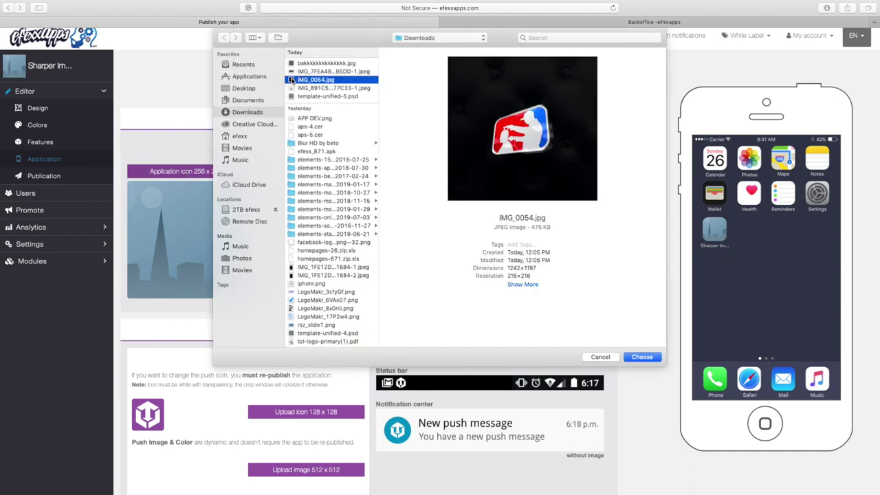
double_click(293, 80)
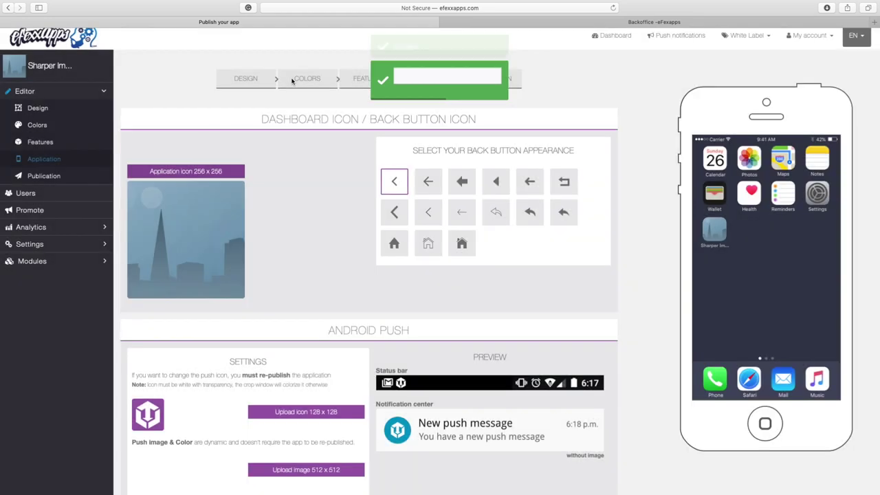